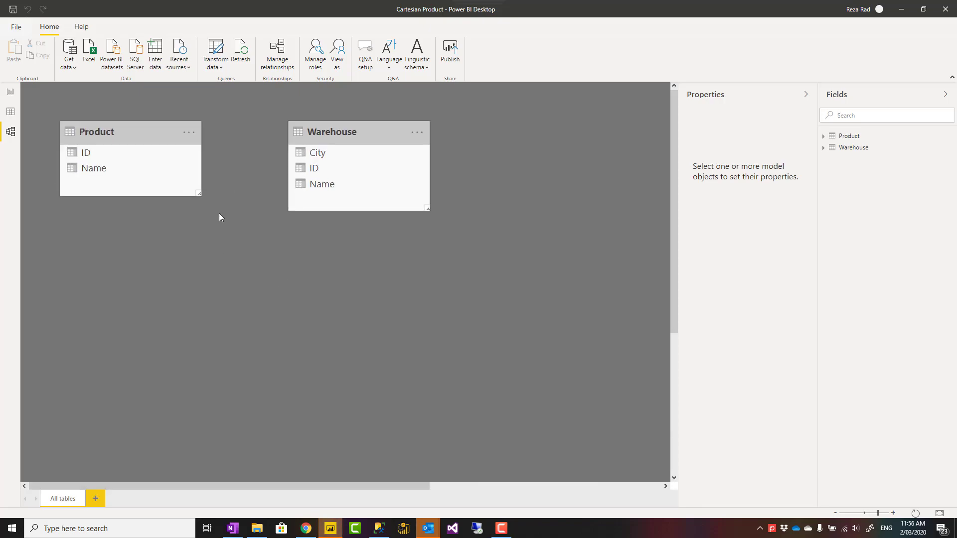
Nudge the Warehouse and Product table cards slightly to the right in the model diagram.
left_click_drag(377, 133, 396, 133)
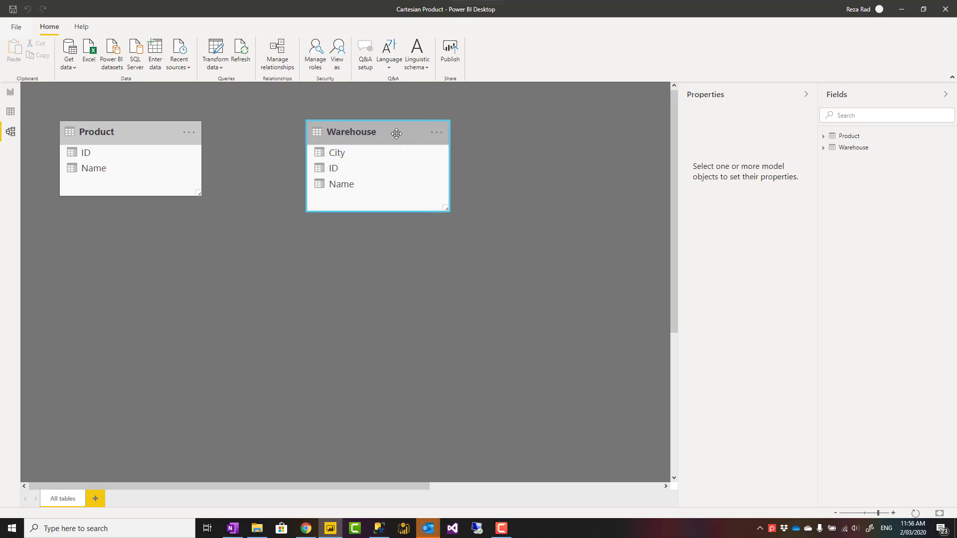
left_click(141, 134)
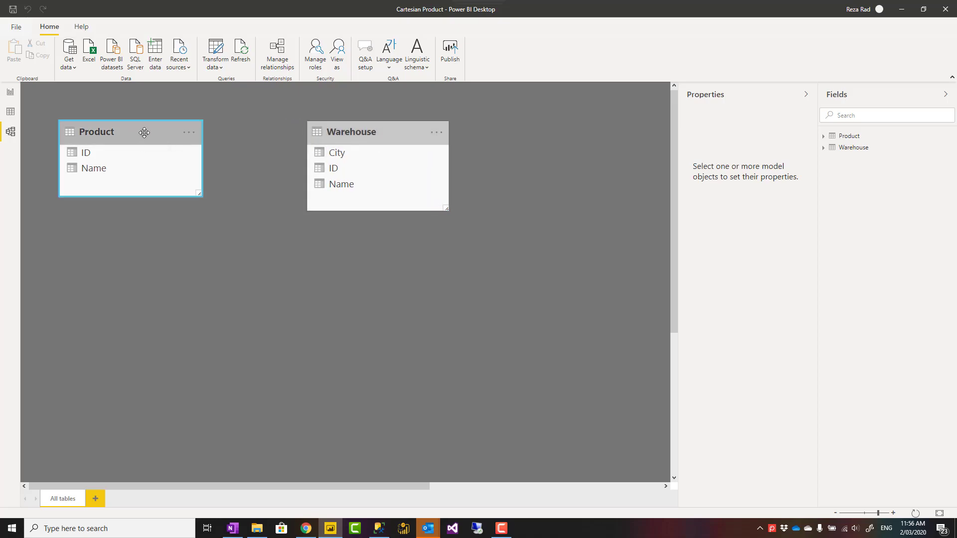
left_click_drag(143, 132, 146, 131)
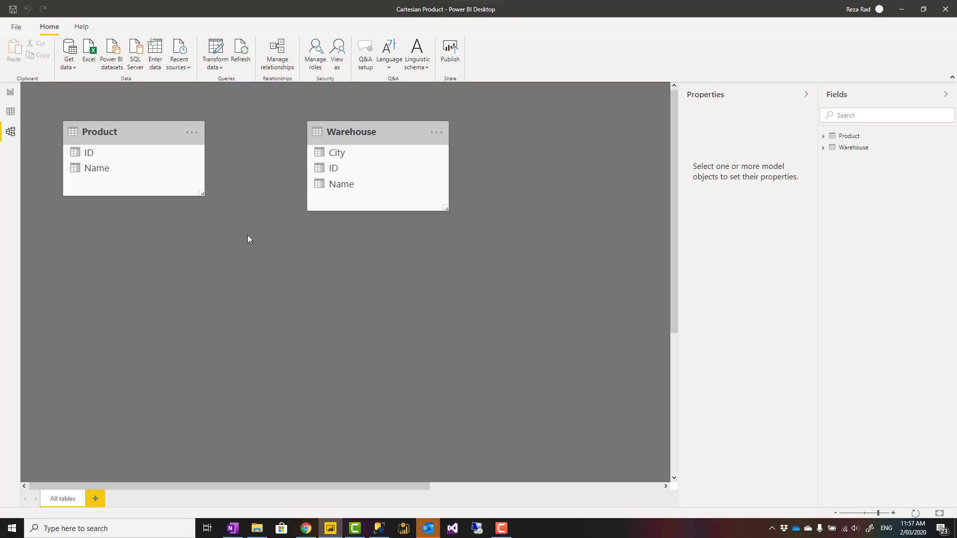
left_click(139, 133)
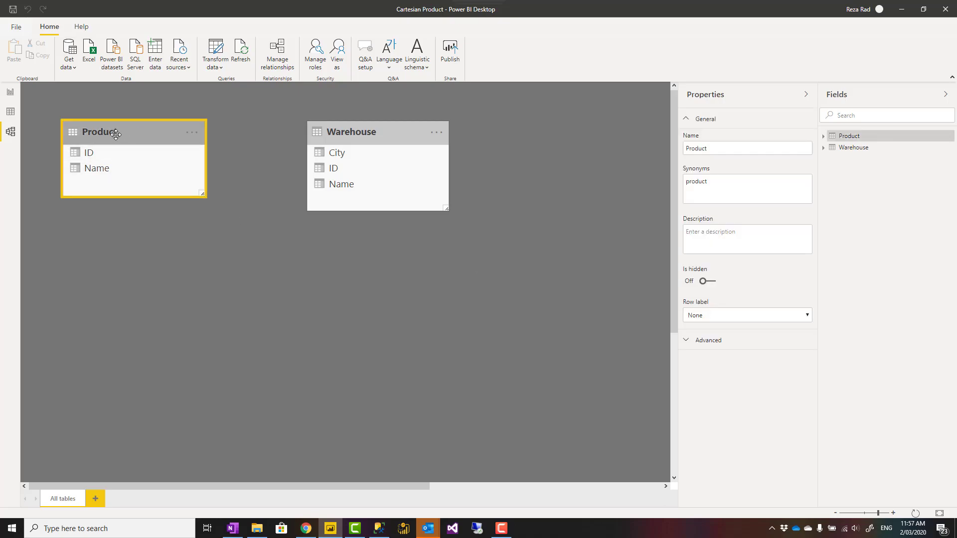
left_click(391, 147)
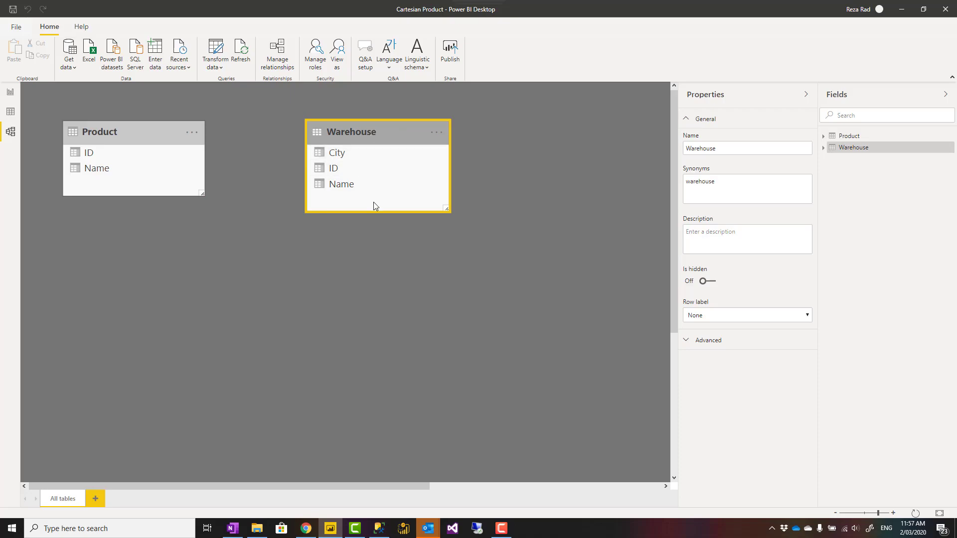
left_click(305, 305)
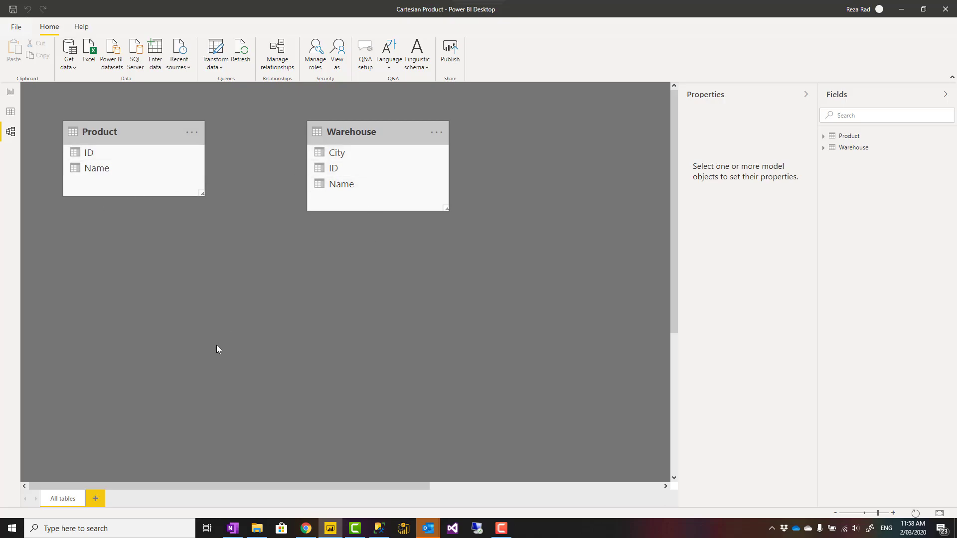
In Data view, display the Warehouse table's three rows: Auckland CBD, Auckland North and Wellington.
left_click(10, 115)
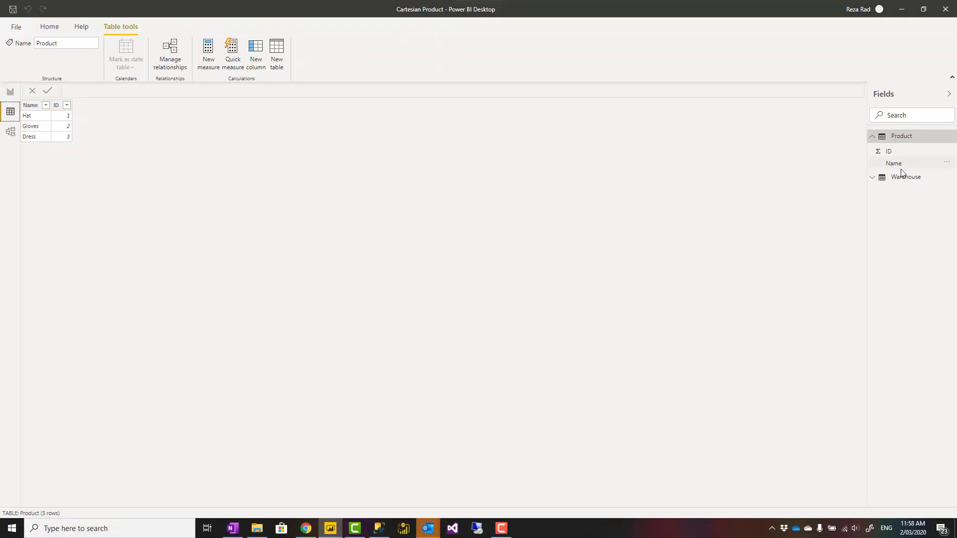
left_click(897, 179)
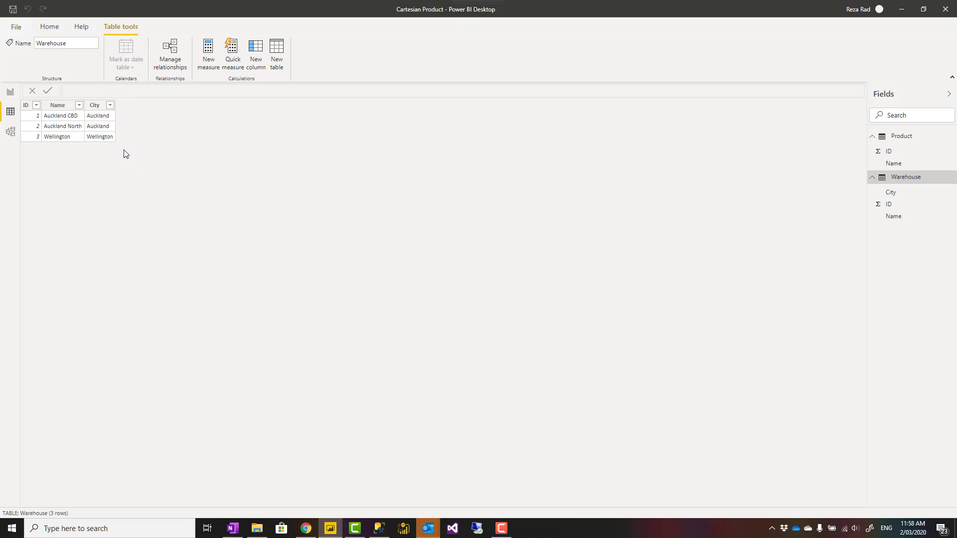
left_click(54, 31)
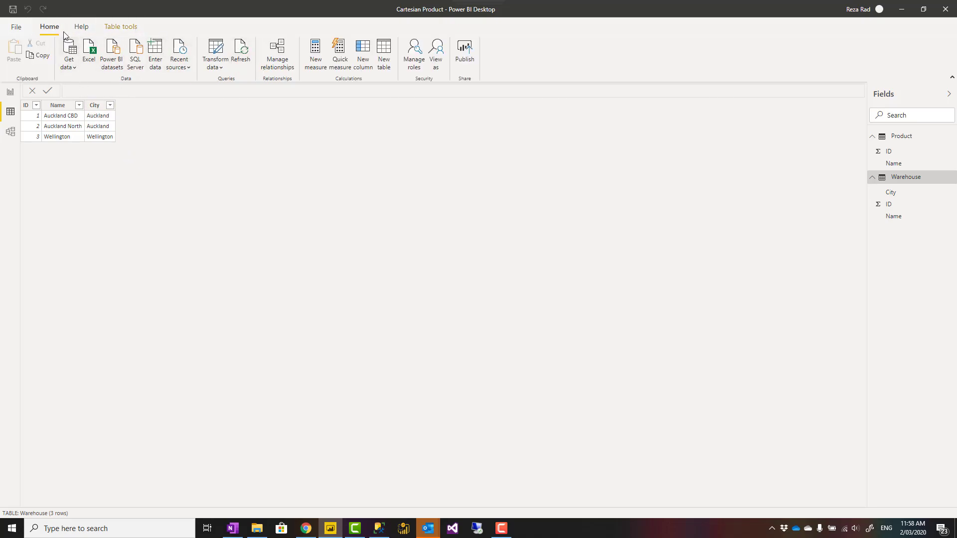
Open Power Query Editor and compare the Product and Warehouse queries, ending on Warehouse.
left_click(214, 50)
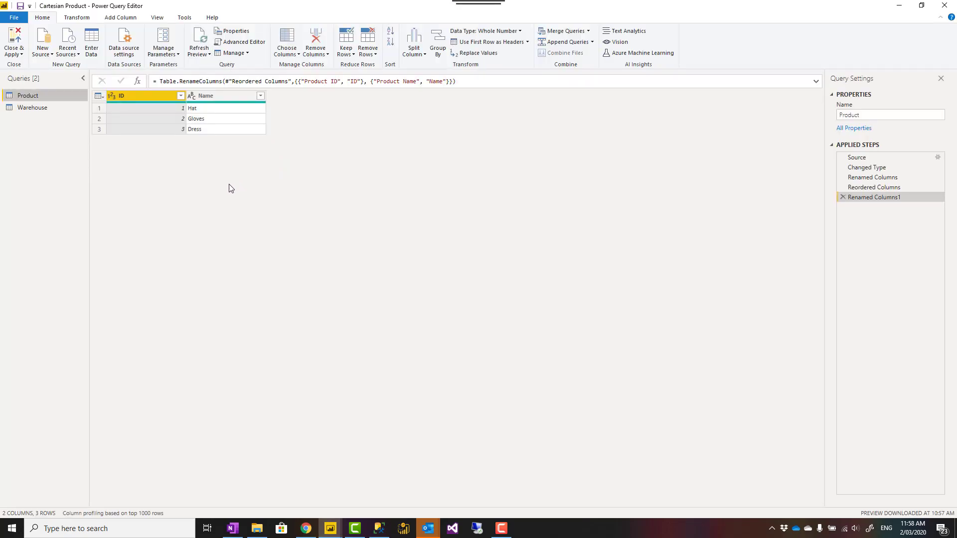
left_click(32, 107)
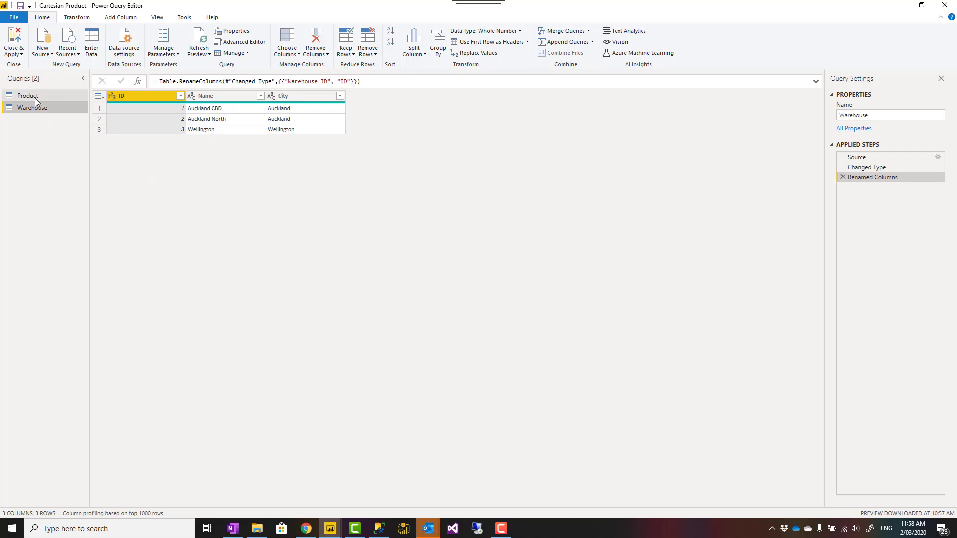
left_click(35, 96)
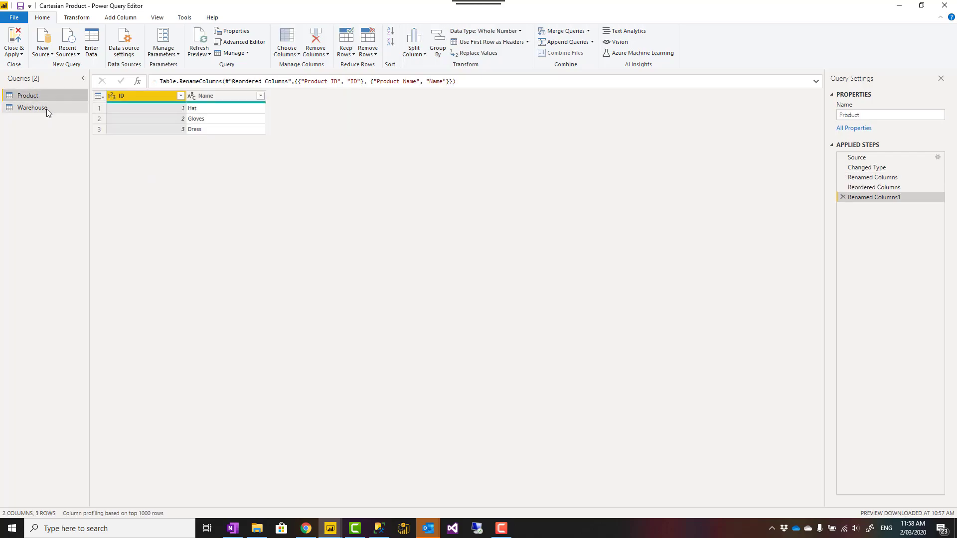
left_click(47, 106)
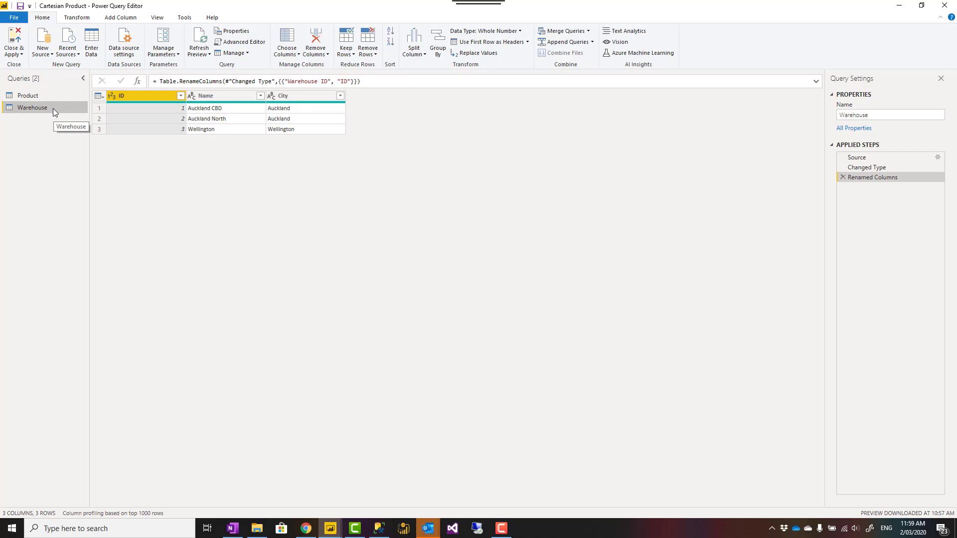
left_click(39, 97)
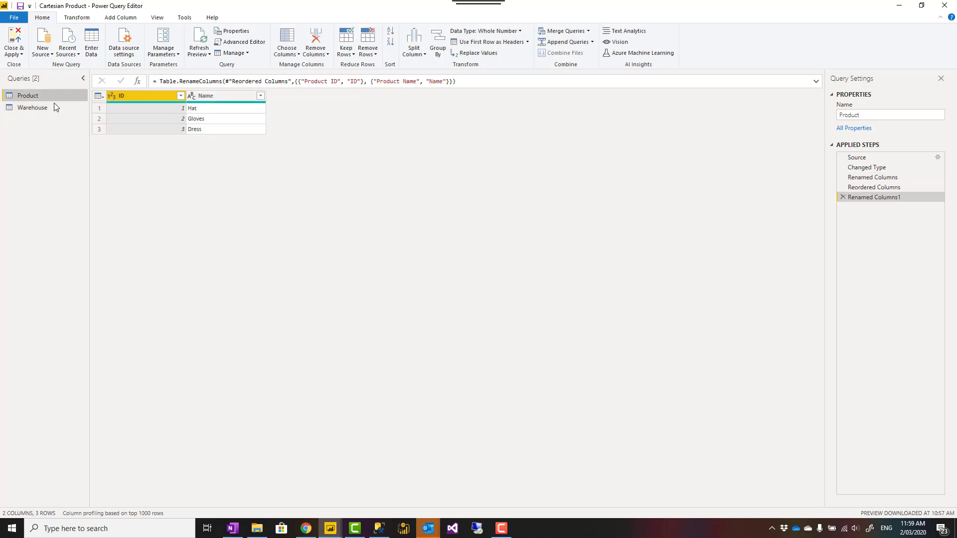
left_click(54, 107)
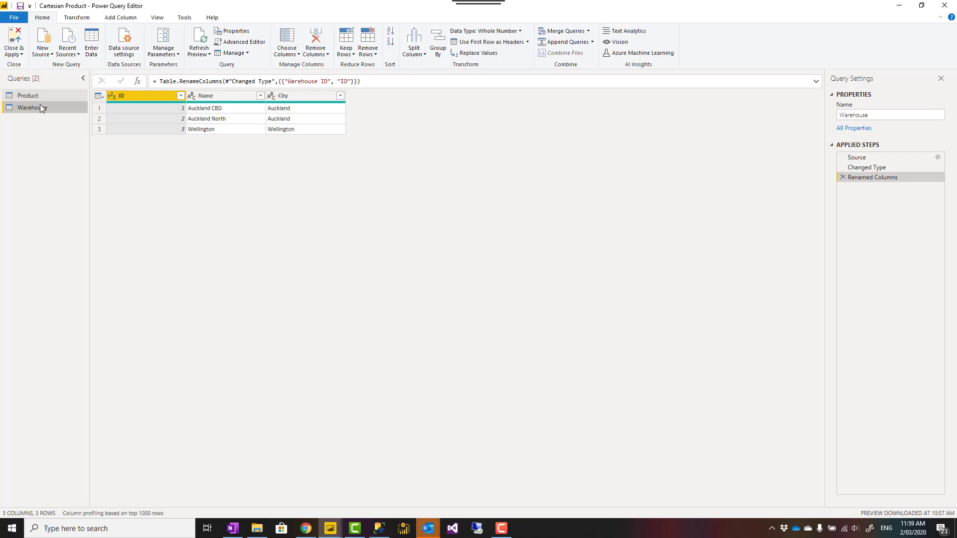
Create a Warehouse (2) query that references the Warehouse query.
right_click(58, 109)
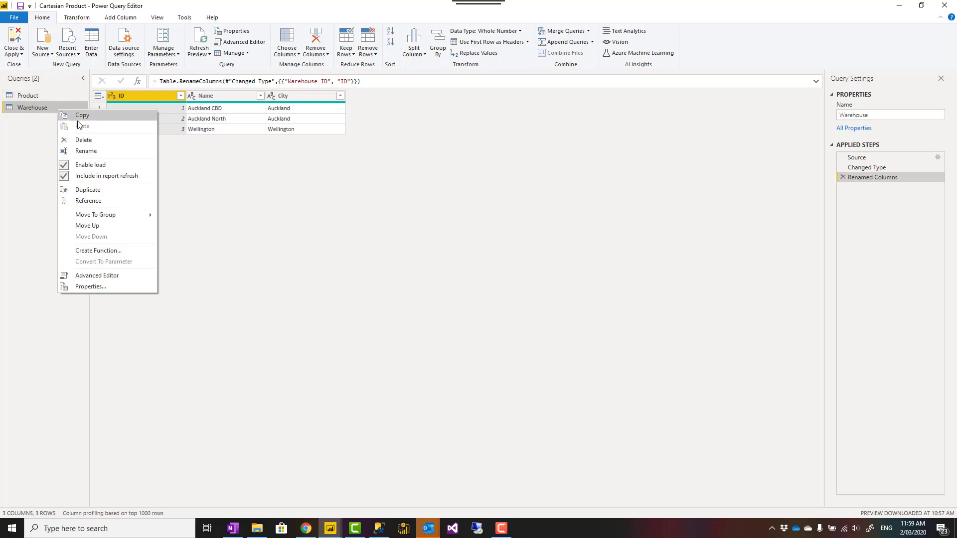
left_click(97, 202)
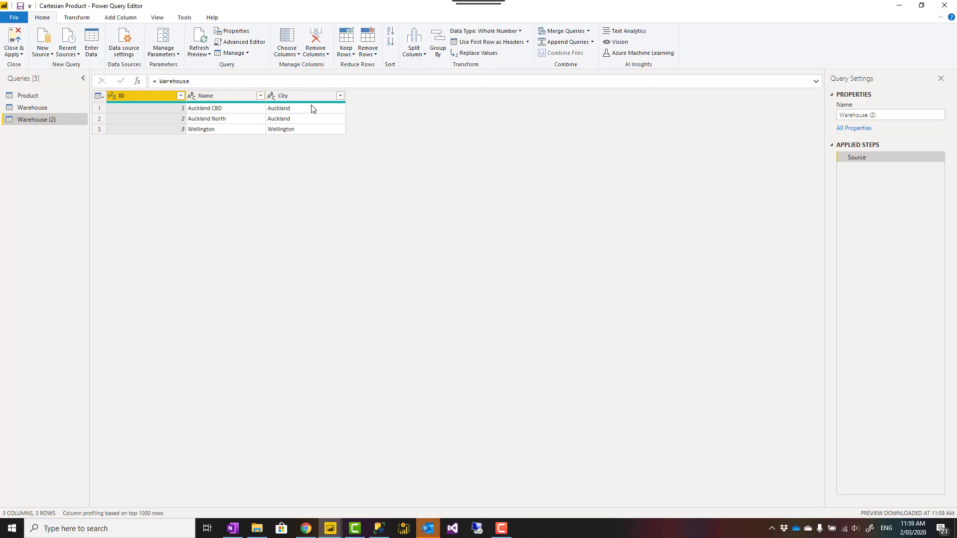
Draft a custom column named Product with the formula = Product on Warehouse (2).
left_click(121, 19)
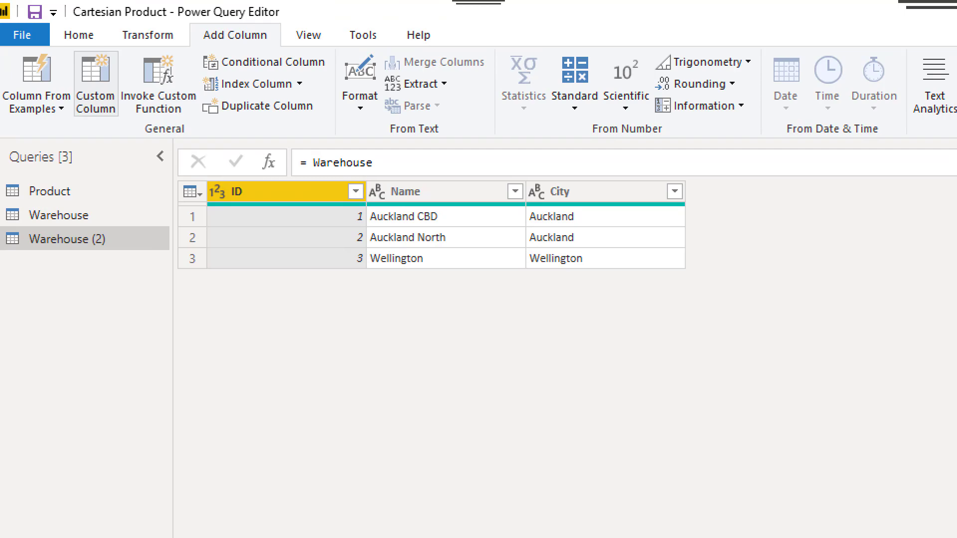
left_click_drag(203, 45, 270, 51)
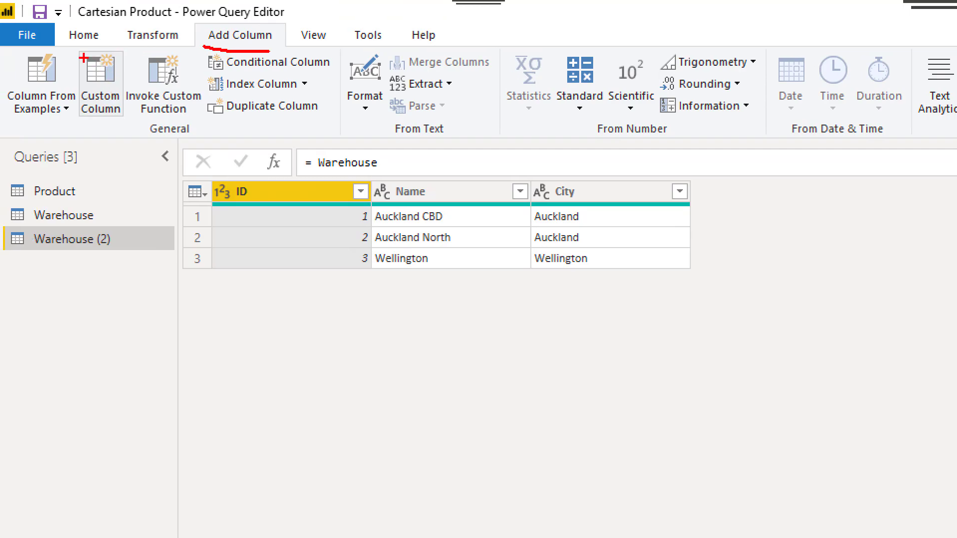
mouse_move(73, 51)
left_mouse_down()
mouse_move(99, 102)
mouse_move(125, 116)
left_mouse_up()
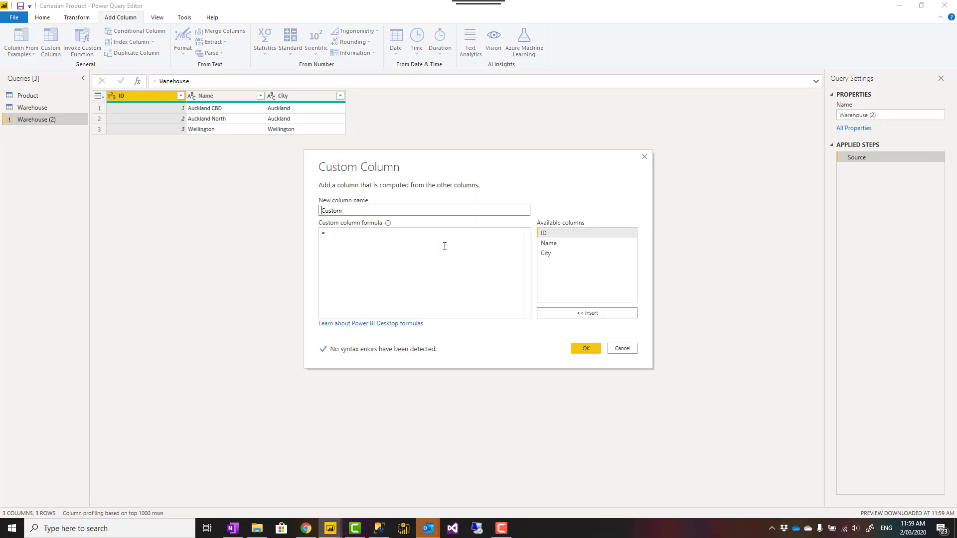
left_click(387, 237)
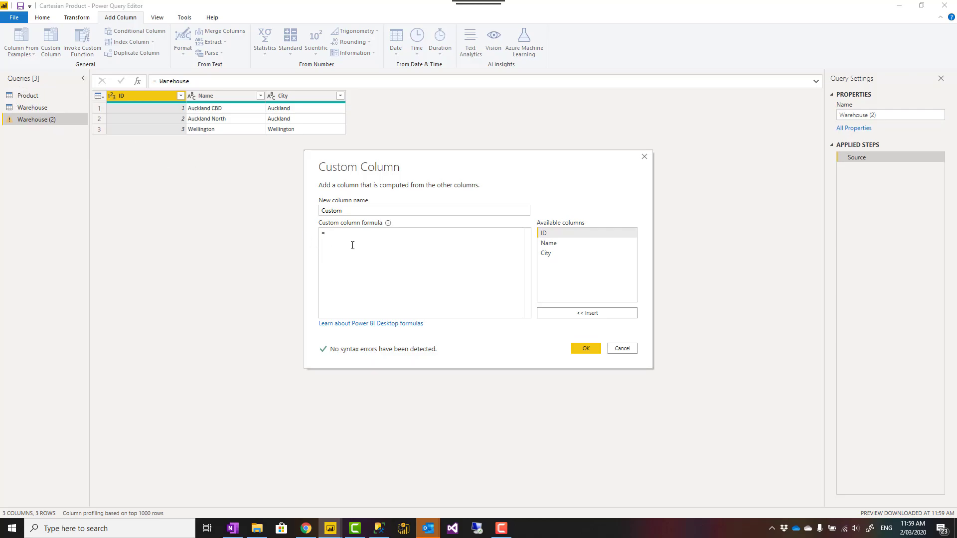
type("ro")
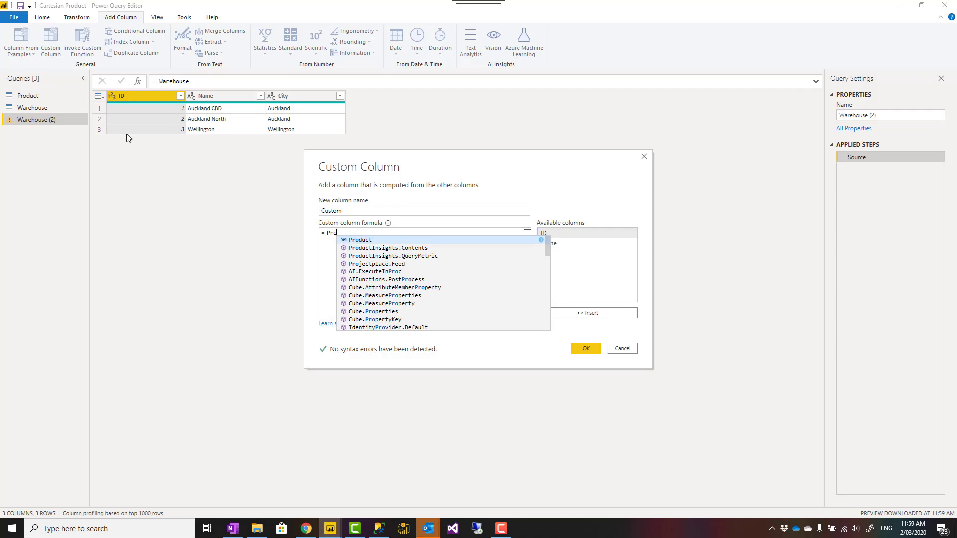
left_click(360, 240)
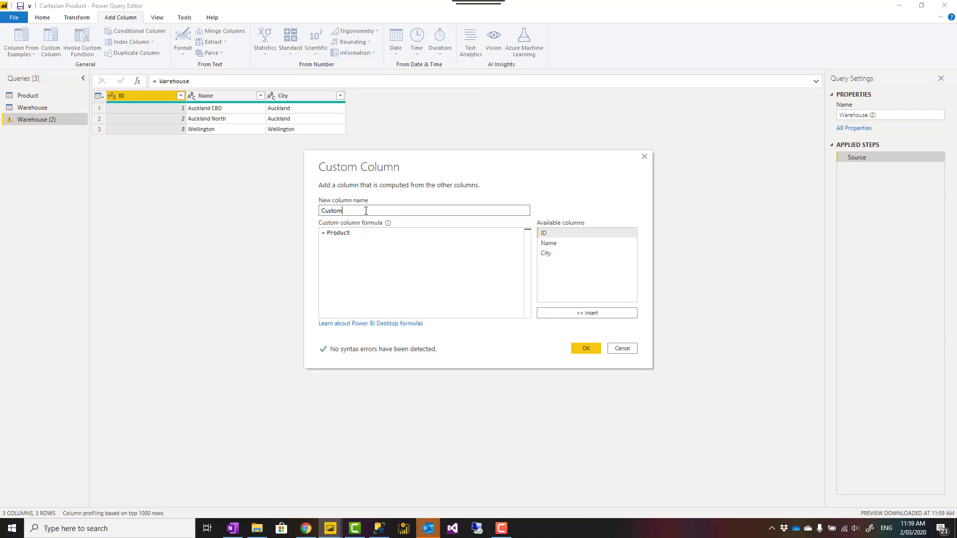
left_click_drag(343, 211, 320, 211)
type("Product")
double_click(367, 236)
left_click(368, 236)
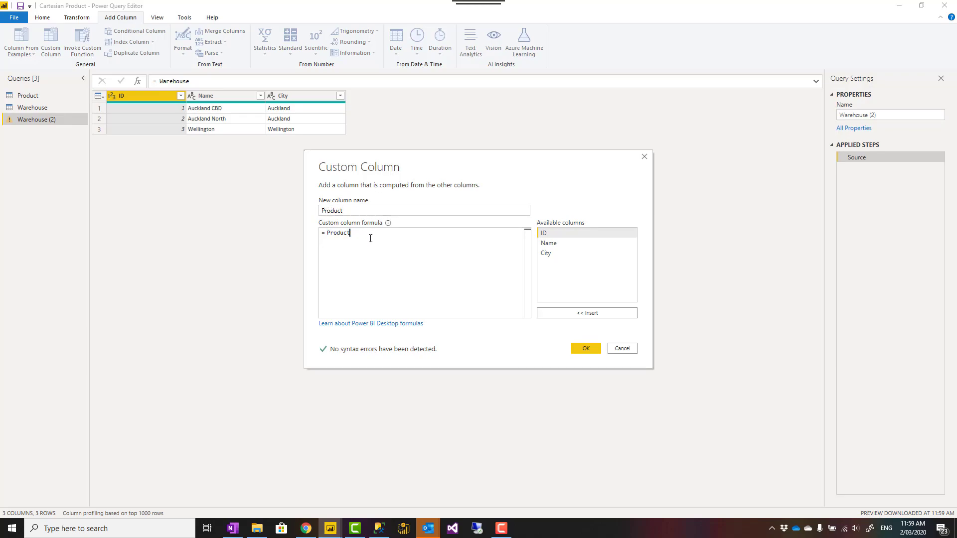
Add the Product column, preview its nested tables, and expand it into ID and Name.
left_click(589, 348)
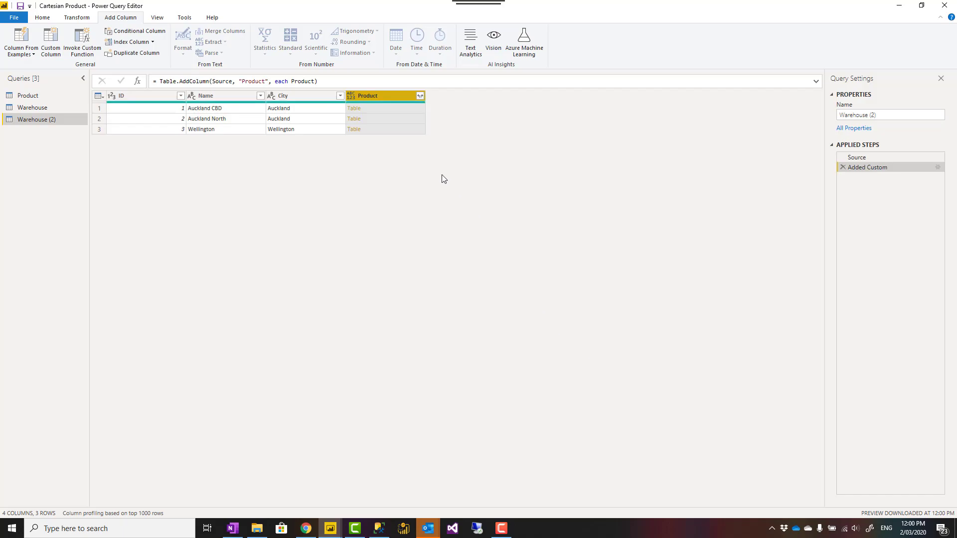
left_click(378, 107)
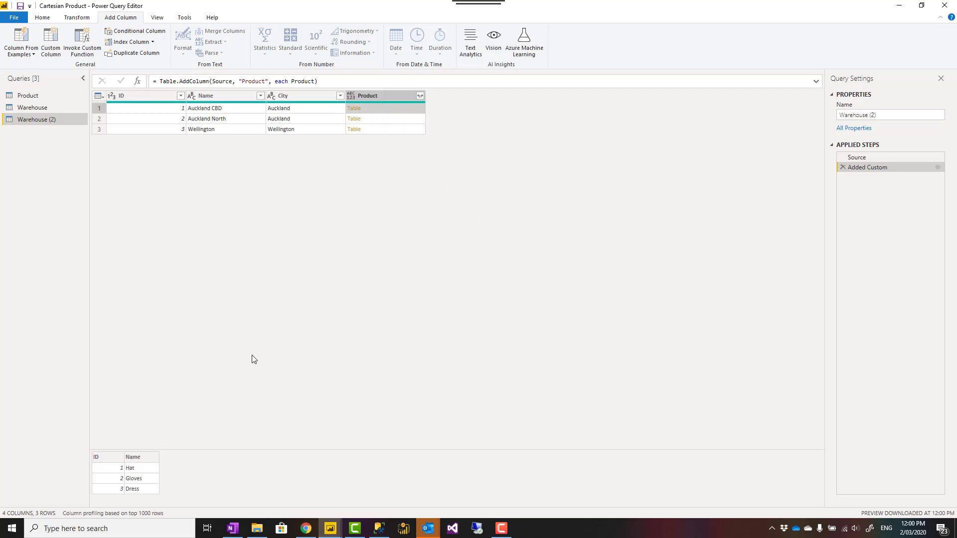
left_click(387, 129)
left_click(417, 109)
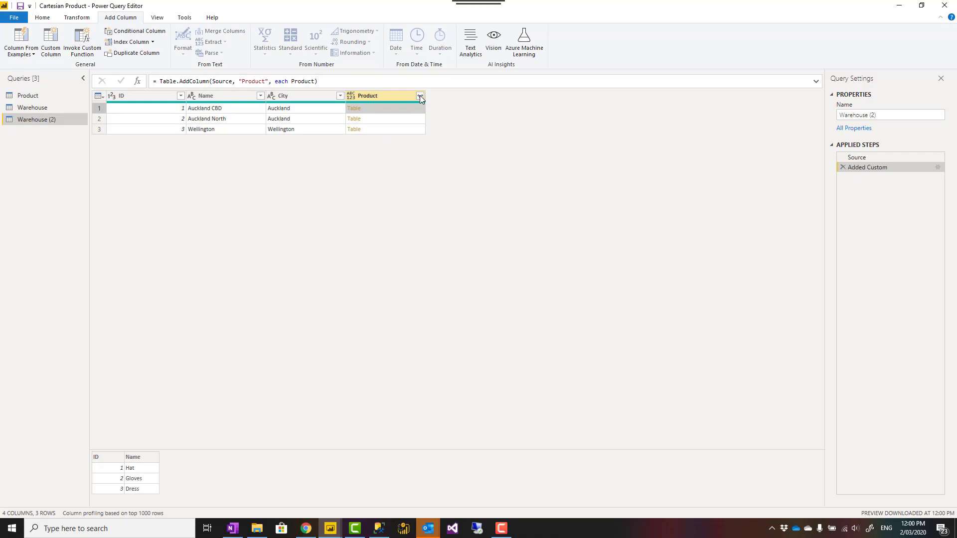
left_click(420, 98)
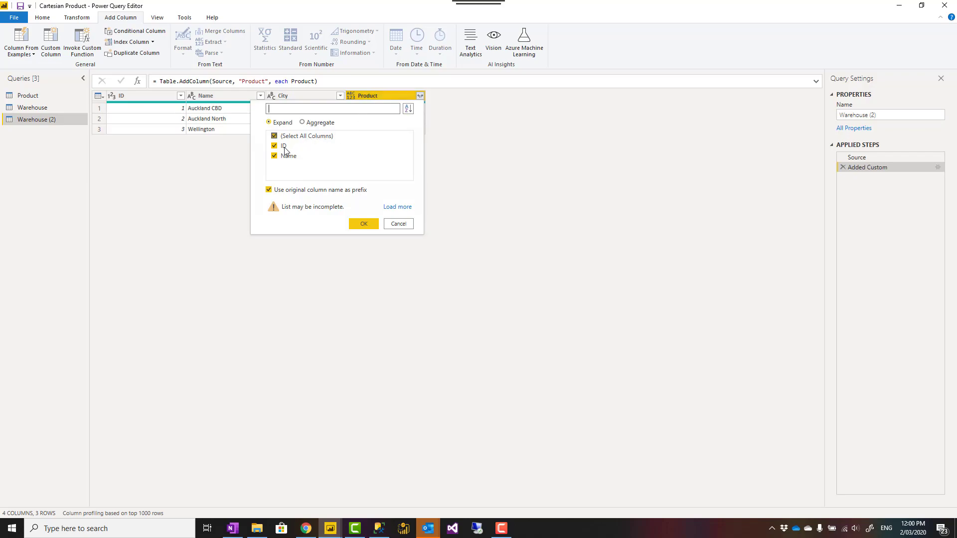
left_click(364, 224)
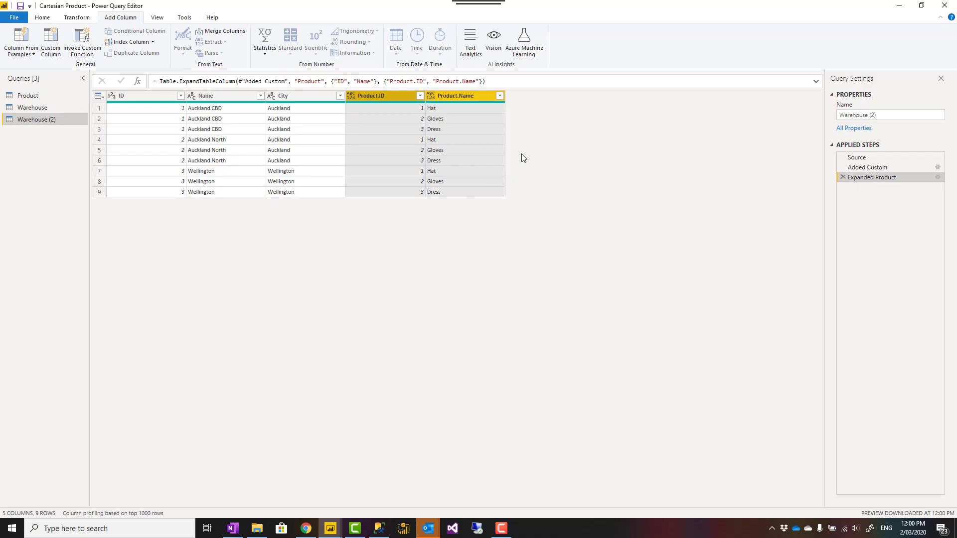
Inspect rows 1 to 6, each warehouse paired with Hat, Gloves and Dress.
left_click(100, 109)
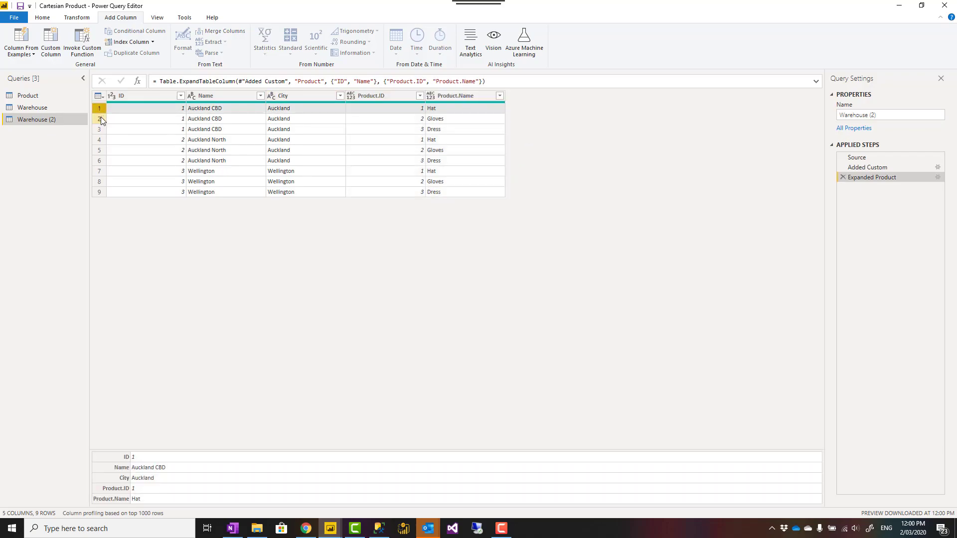
left_click(101, 120)
left_click(100, 129)
left_click(100, 108)
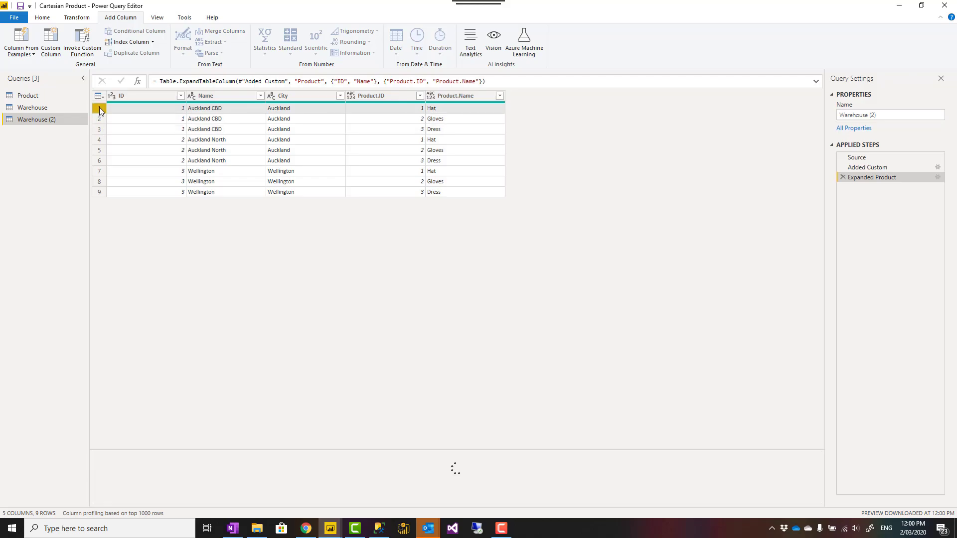
left_click(99, 139)
left_click(99, 150)
left_click(98, 161)
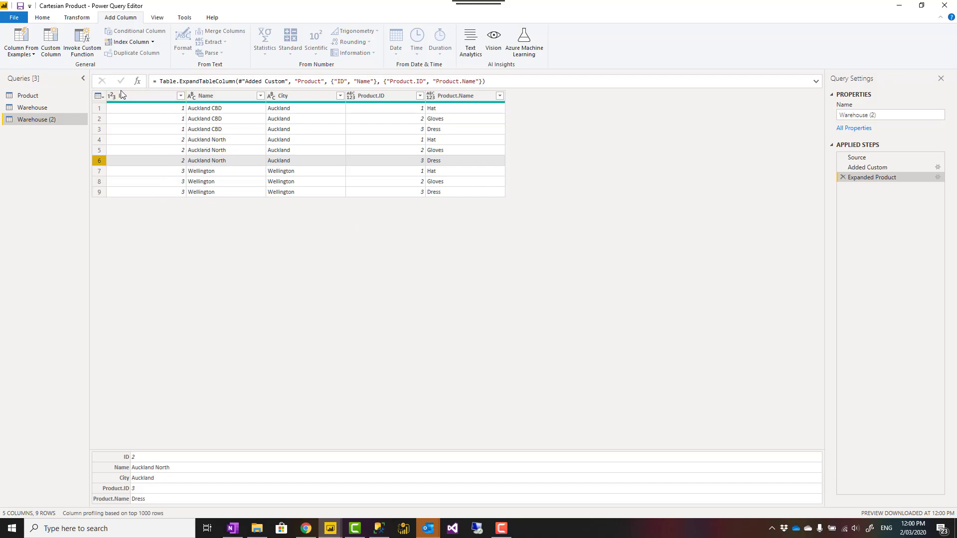
Detect data types on all five columns and begin renaming Warehouse (2) to Product Warehouse.
left_click(139, 95)
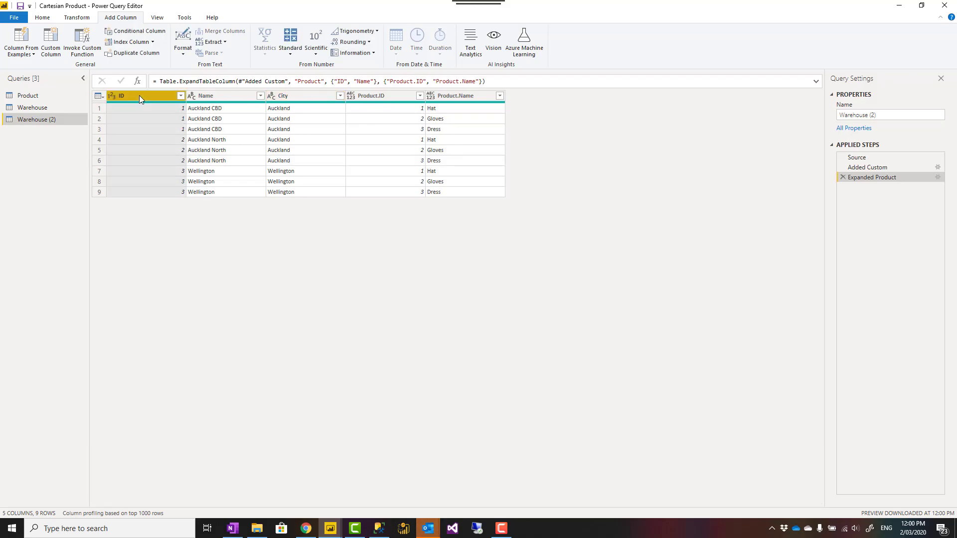
key("ctrl+a")
left_click(77, 18)
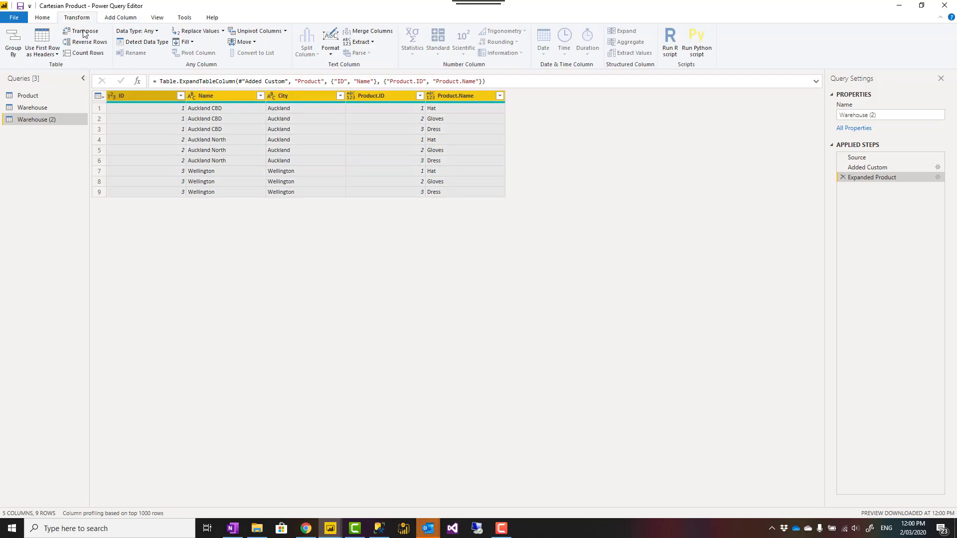
left_click(145, 42)
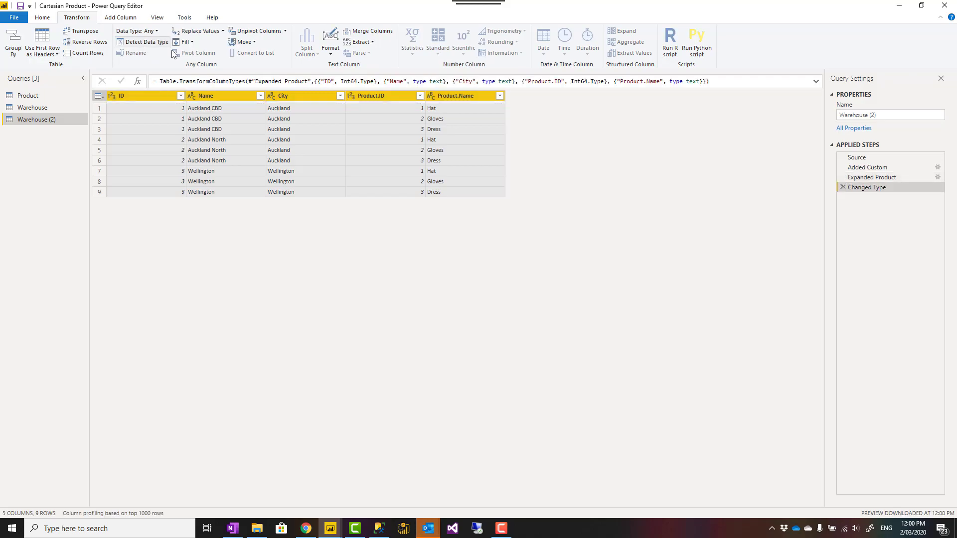
double_click(44, 125)
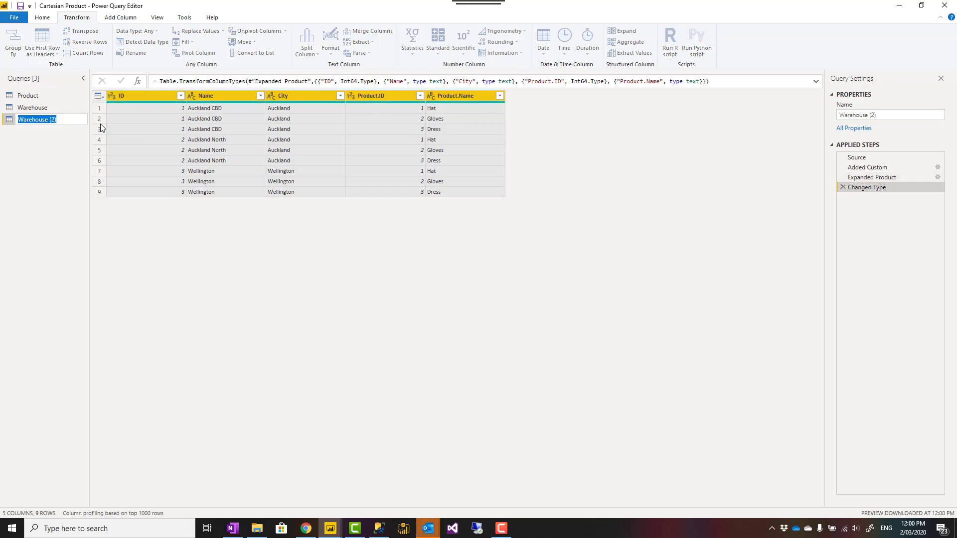
type("Product")
Commit the Product Warehouse name and disable loading for the Warehouse query.
key("Return")
left_click(33, 106)
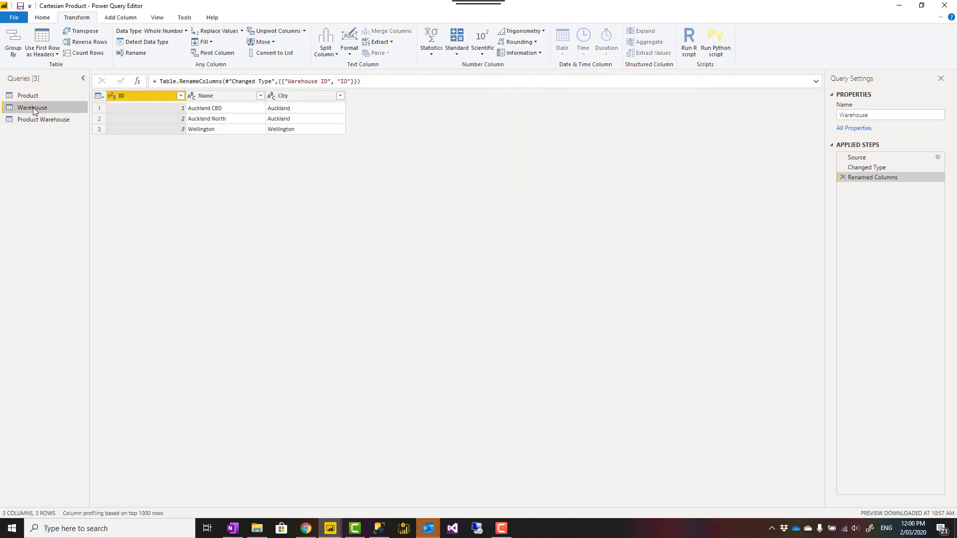
right_click(33, 106)
left_click(64, 163)
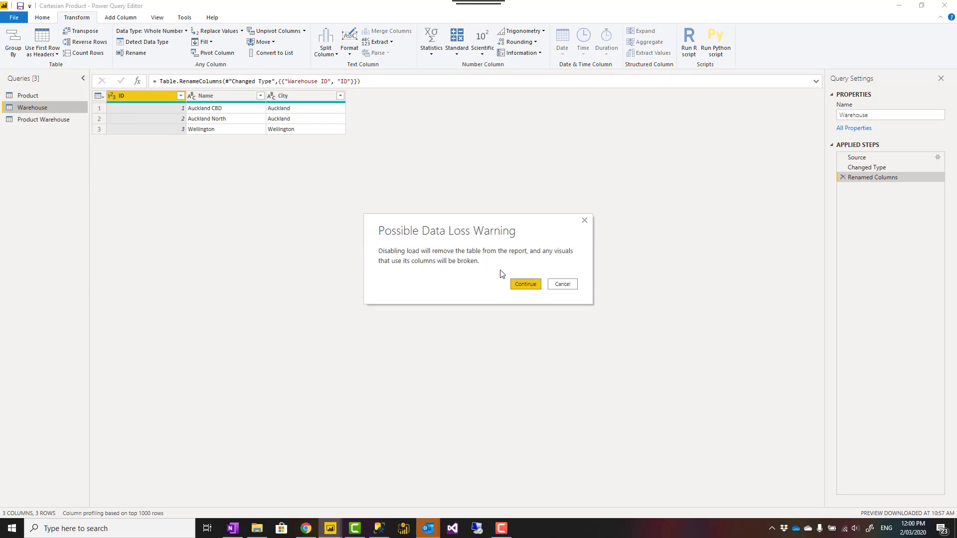
left_click(524, 285)
Disable loading for the Product query, then show Product Warehouse's nine rows.
left_click(37, 97)
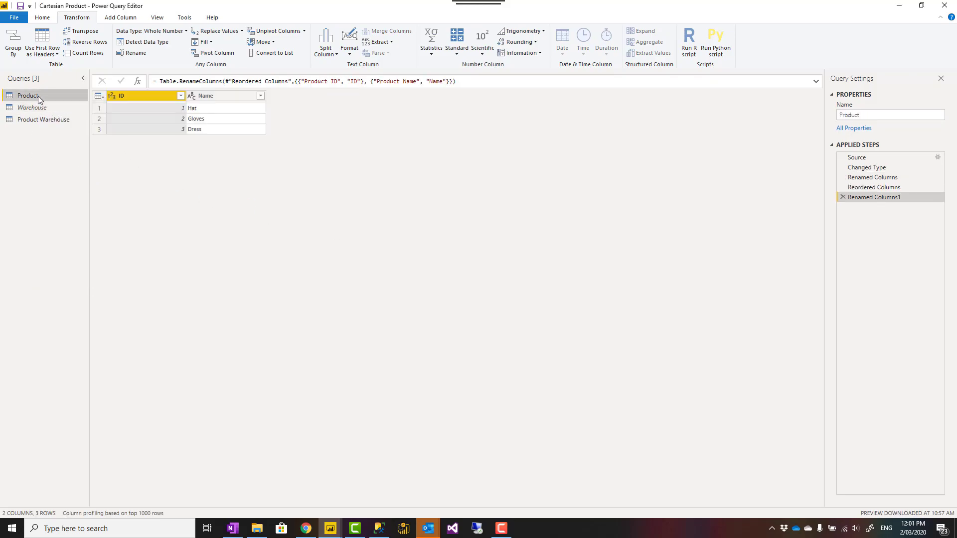
right_click(38, 96)
left_click(73, 153)
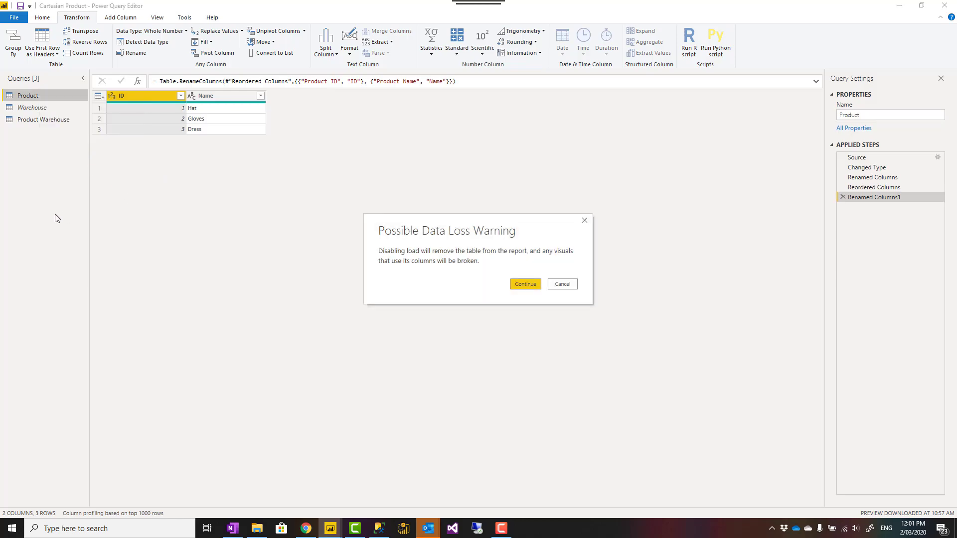
left_click(525, 286)
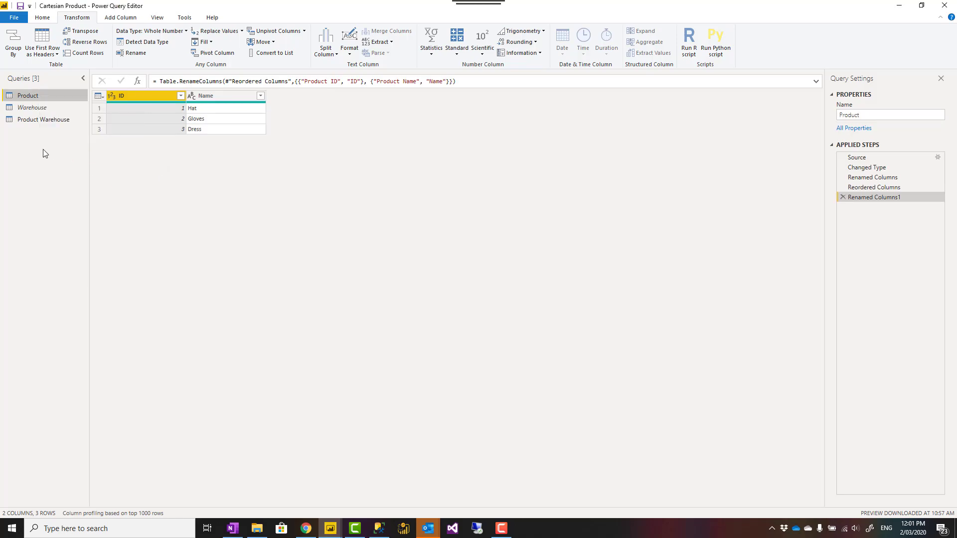
left_click(44, 120)
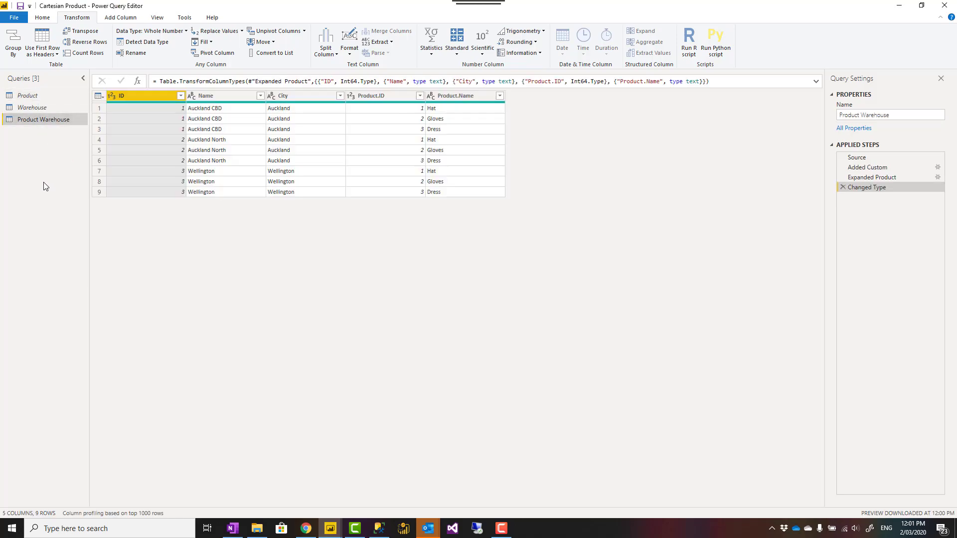
left_click(32, 106)
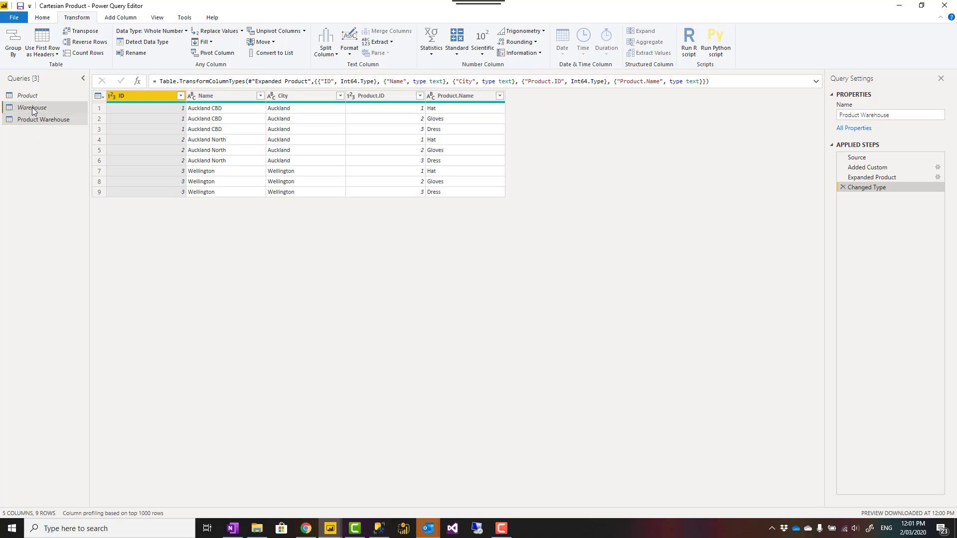
left_click(29, 95)
left_click(37, 120)
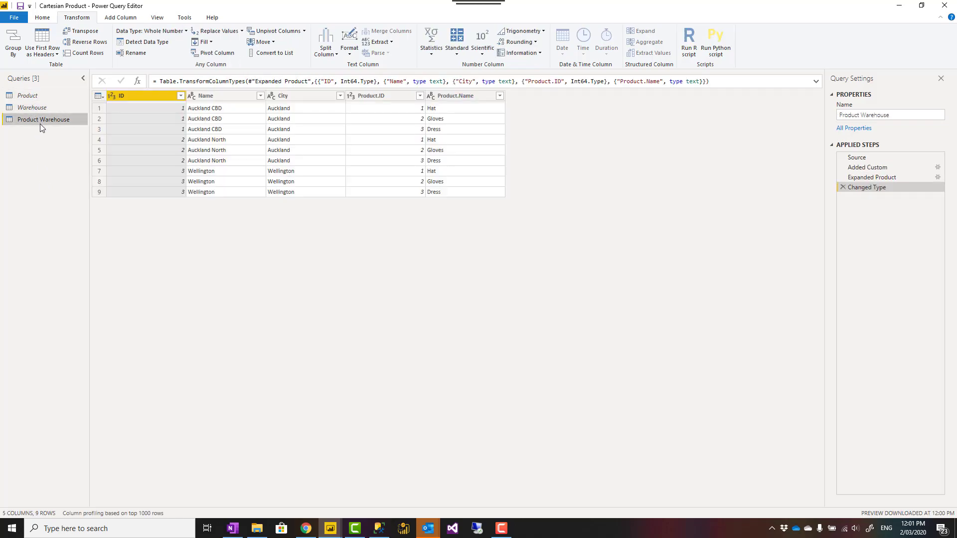